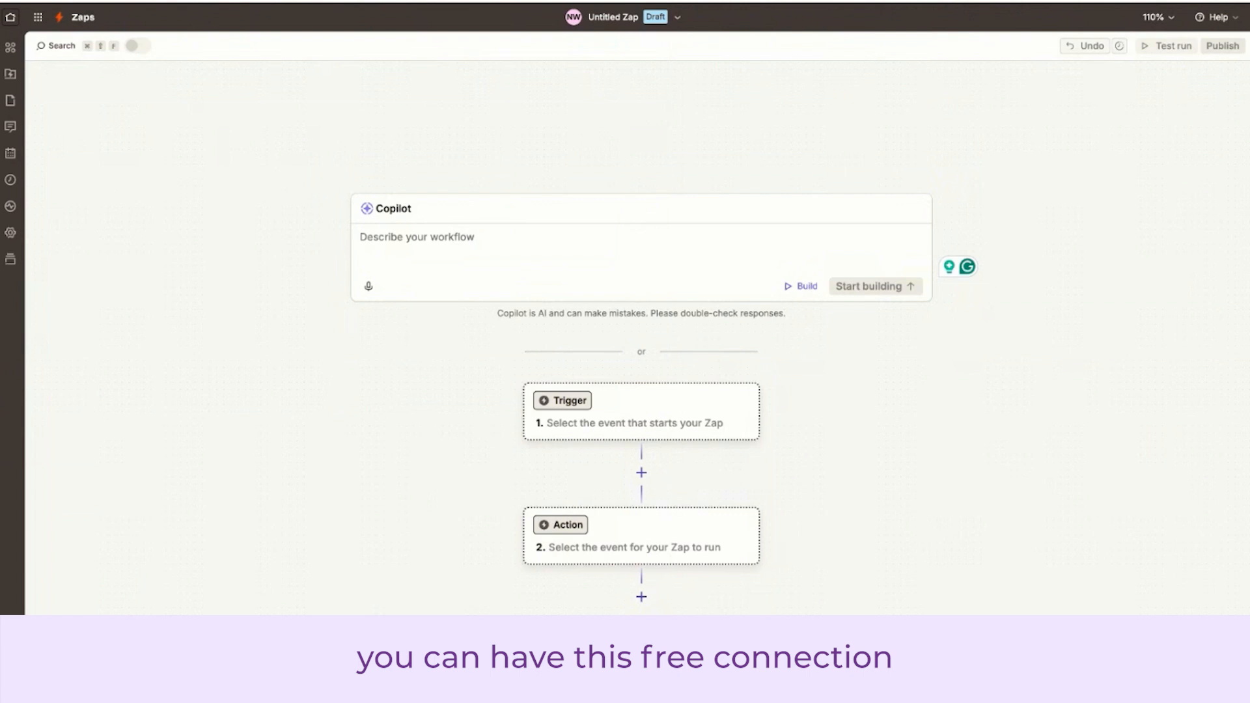
Step: Choose TidyCal as the app for the Zap's trigger
left_click(574, 401)
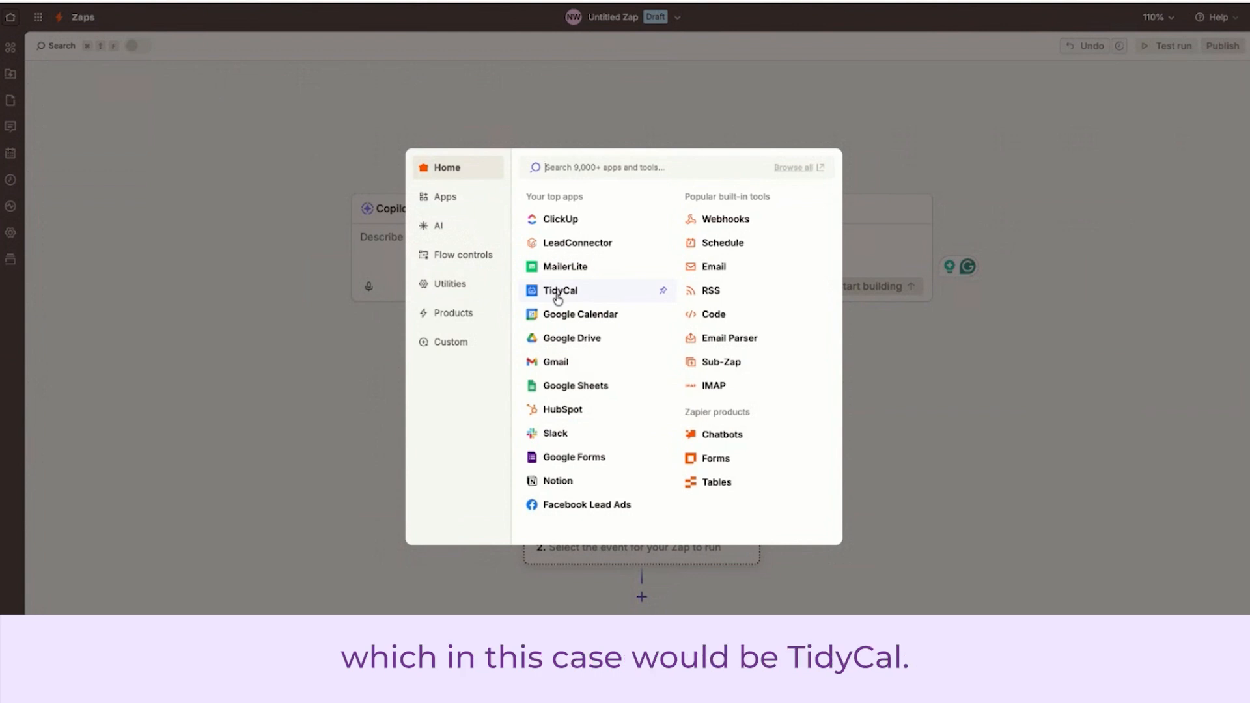
left_click(558, 299)
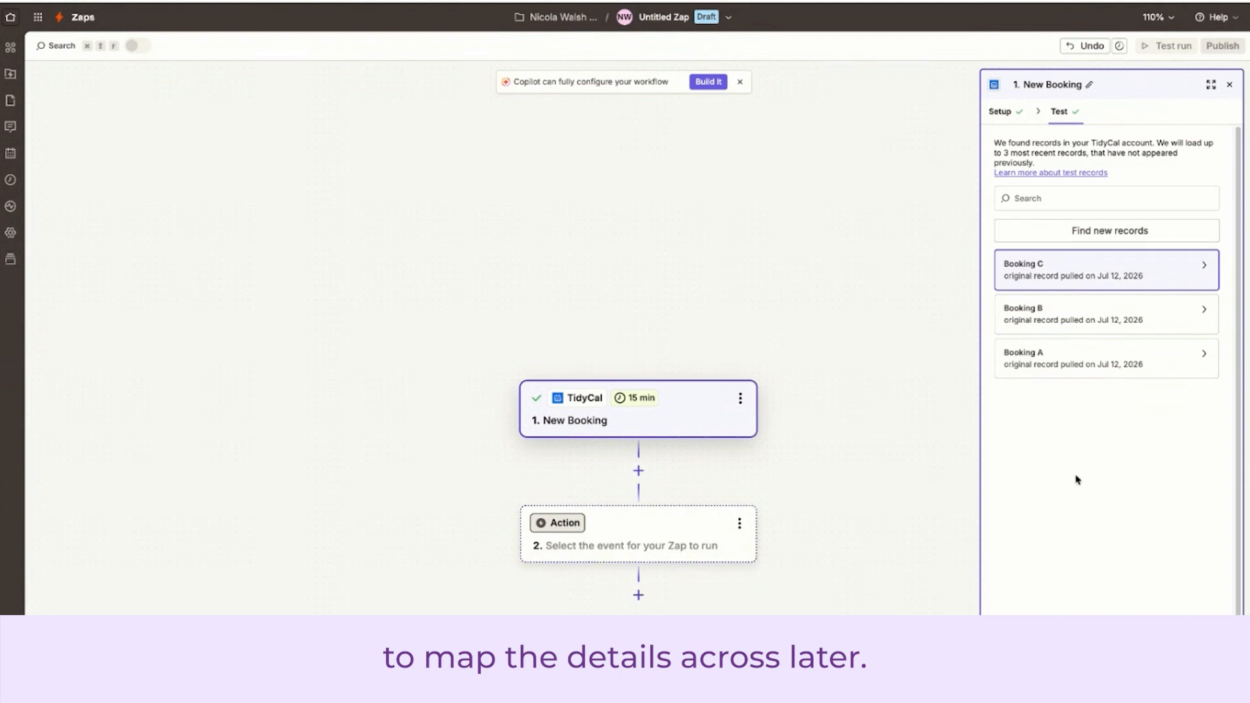
Step: Set up the Zap's action as MailerLite with the Create or Update Subscriber event and continue to its configuration
left_click(626, 540)
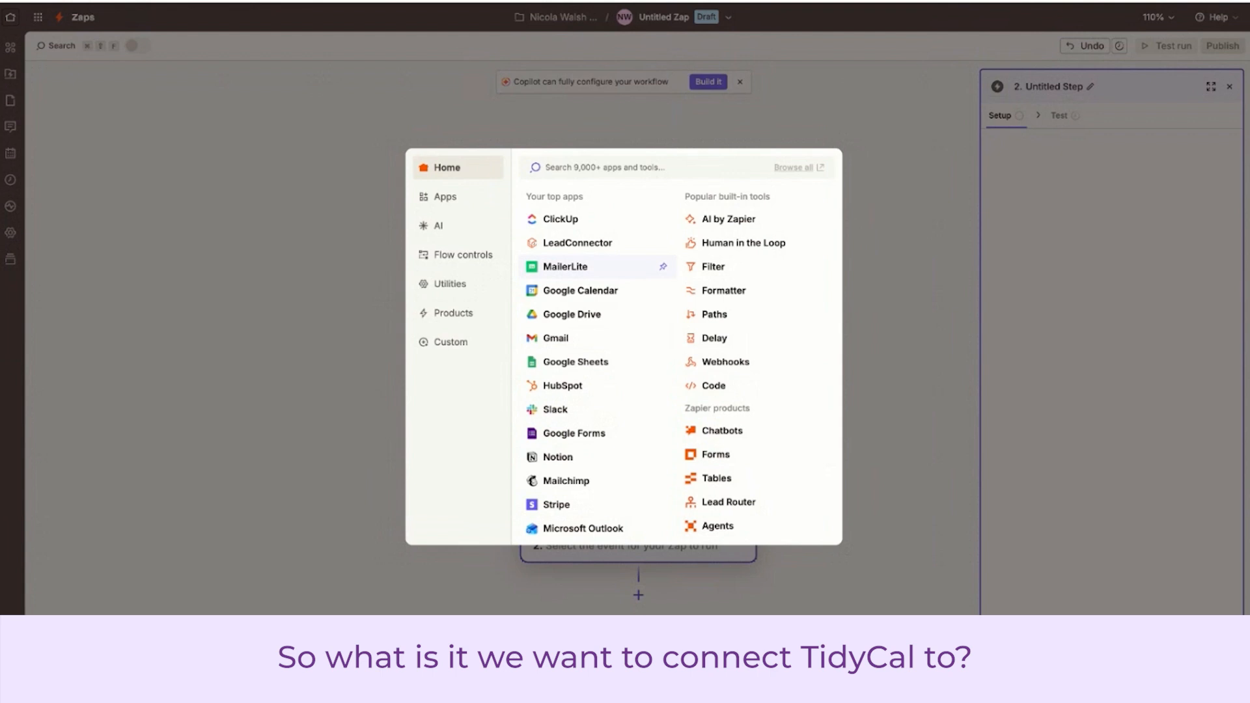
left_click(566, 266)
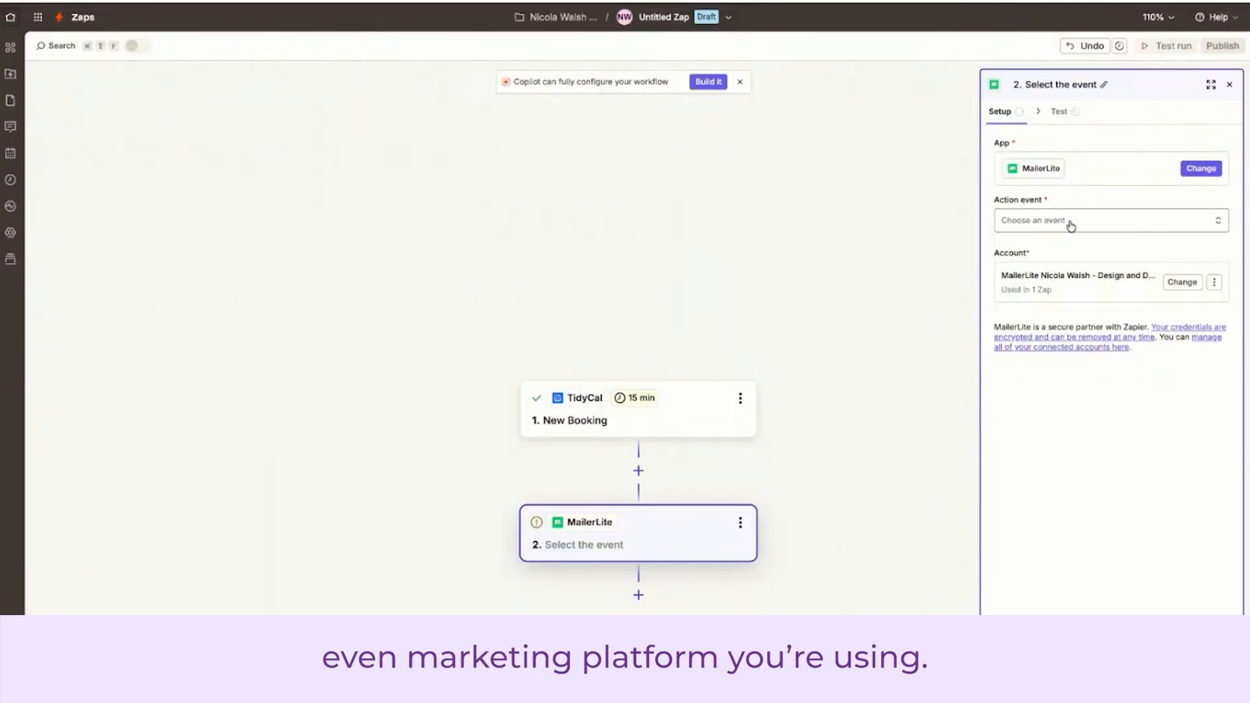
left_click(1028, 221)
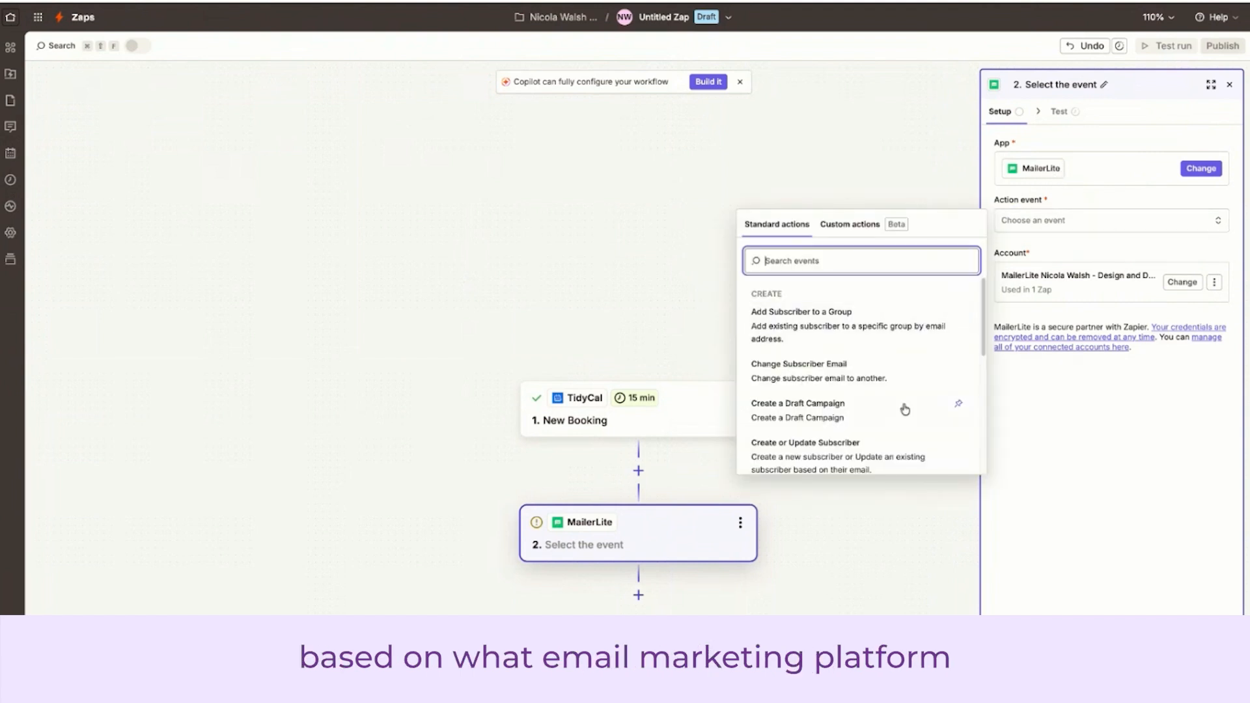
left_click(774, 467)
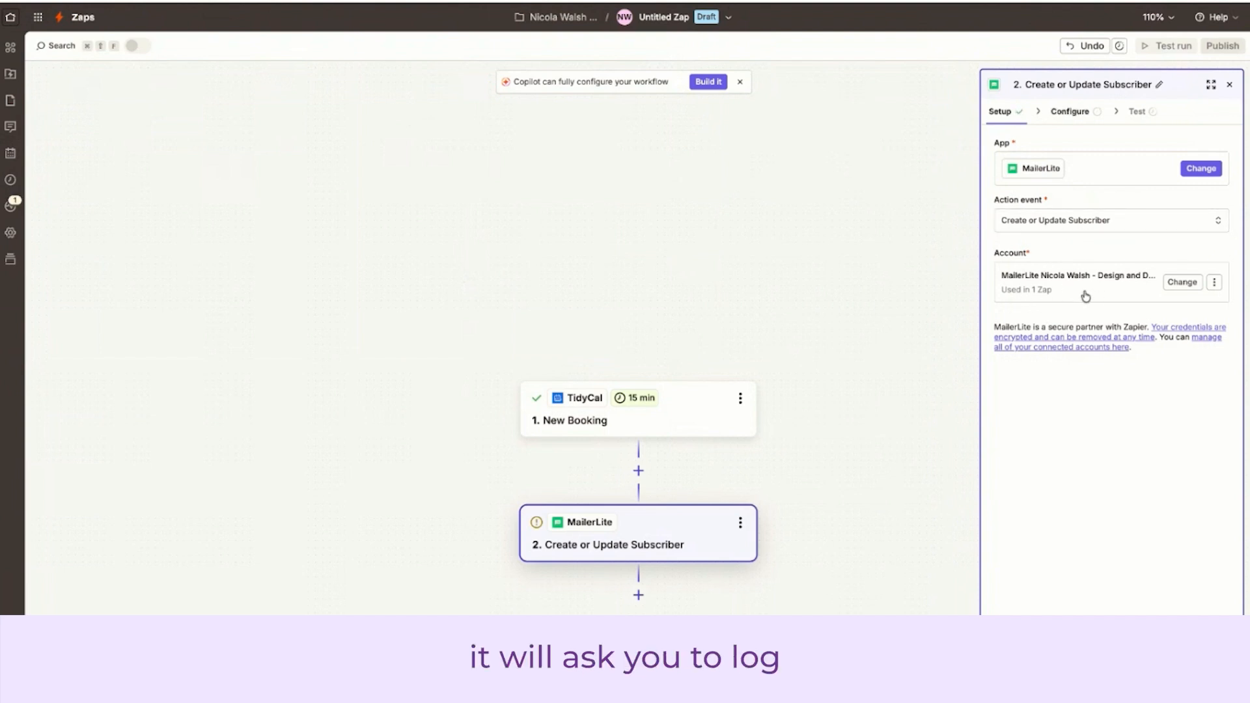
left_click(1112, 674)
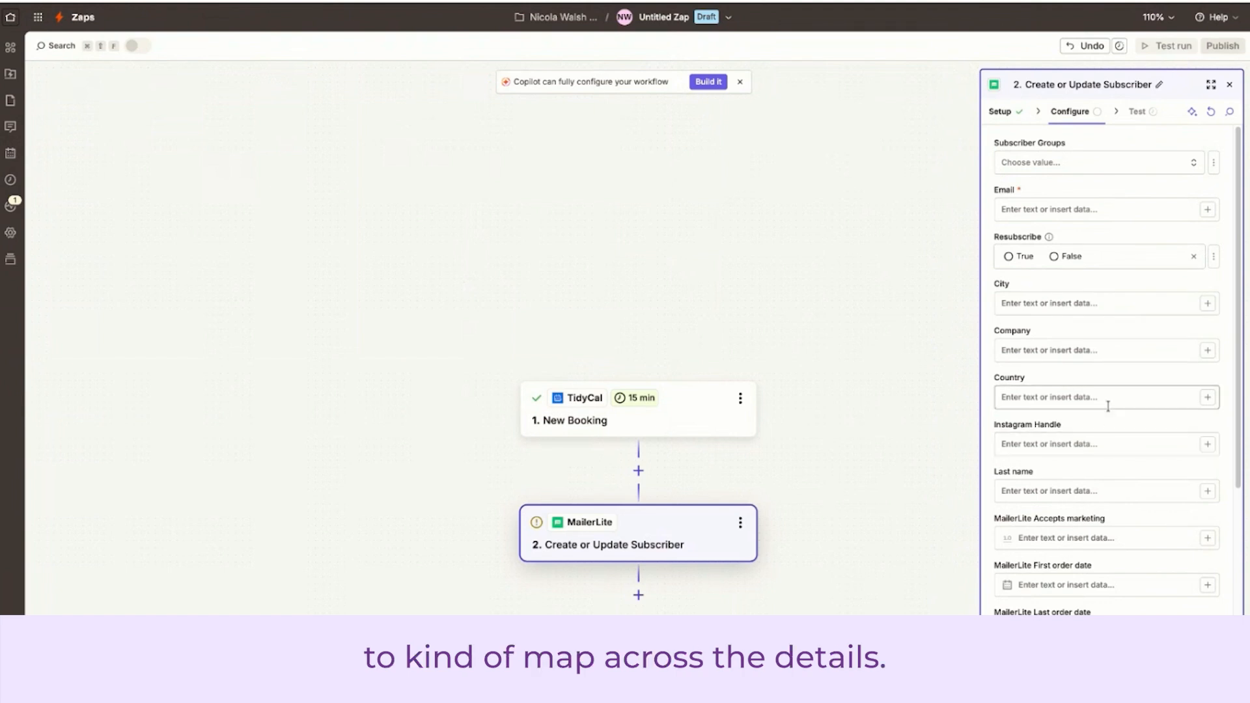
Step: Set the subscriber group of the MailerLite action to TidyCal booking
left_click(1069, 164)
type("tidy")
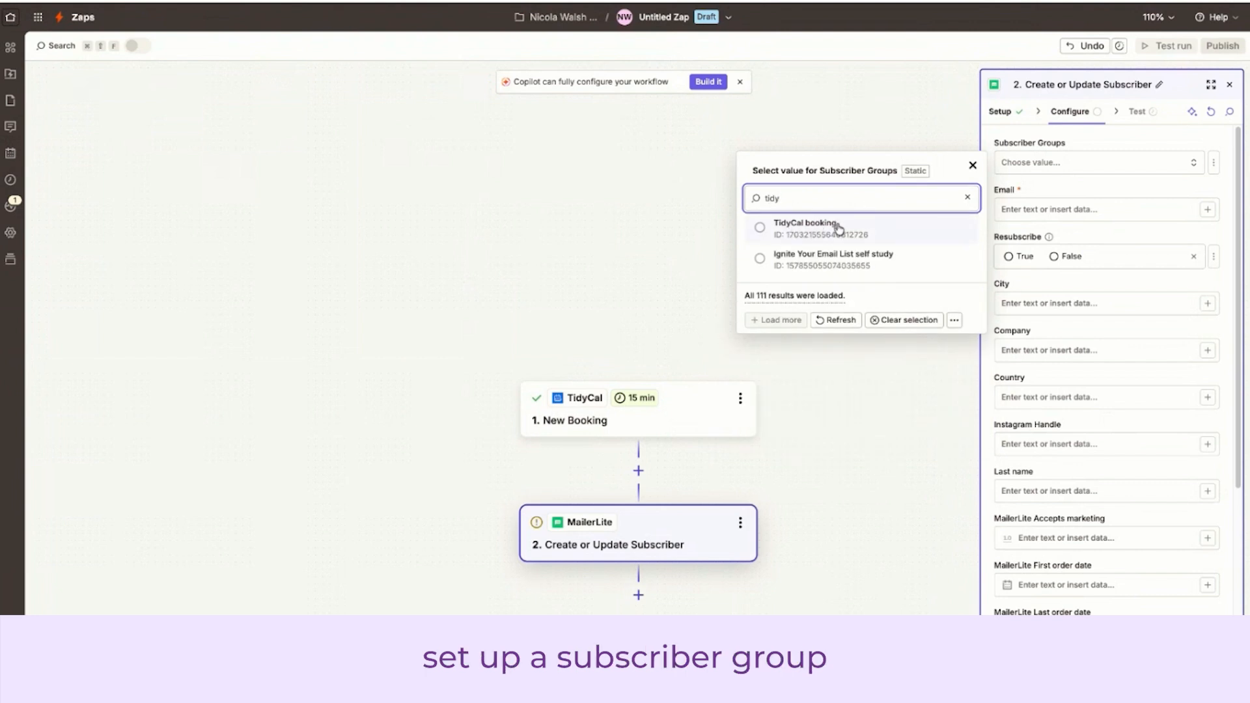
left_click(822, 233)
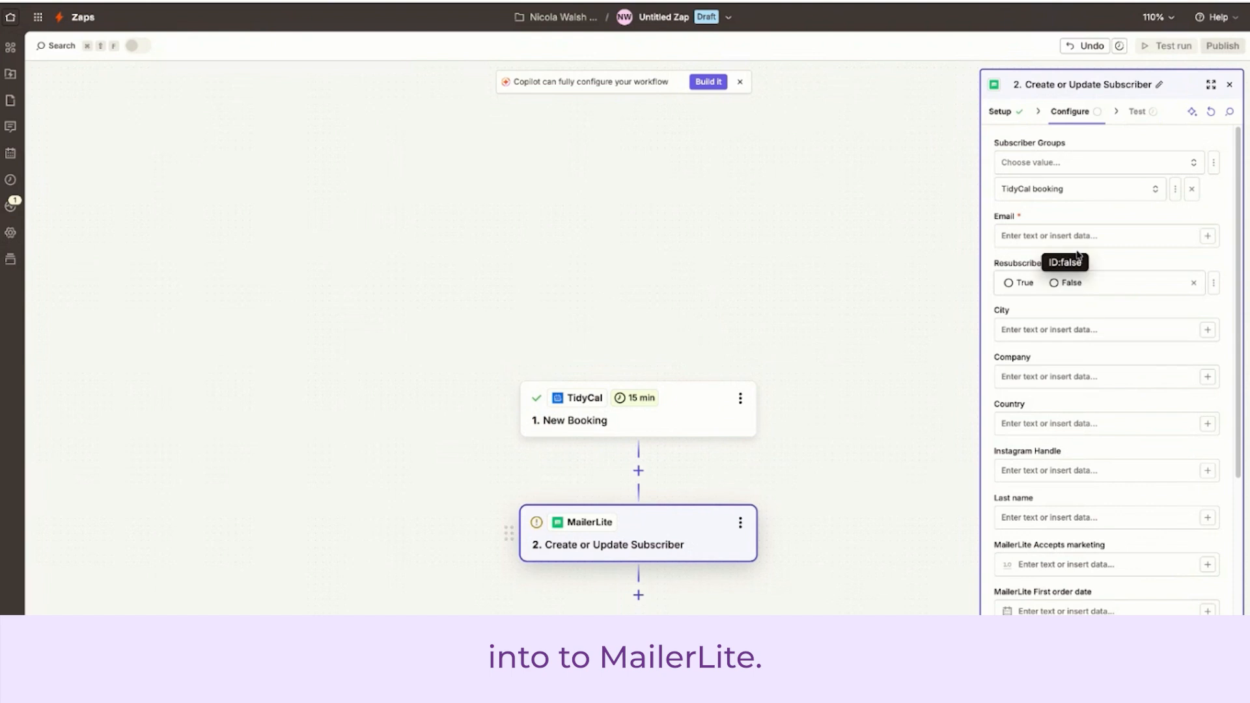
Step: Map the Email field to the TidyCal Contact Email and set Resubscribe to True
left_click(1208, 237)
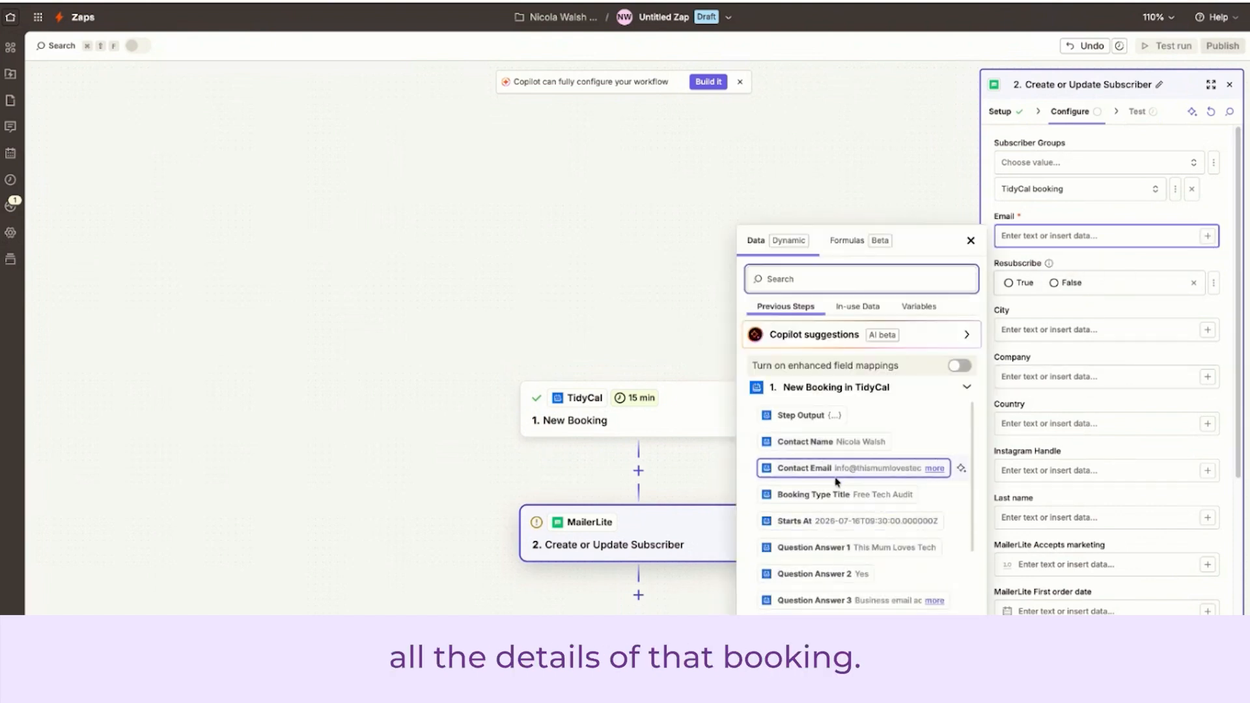
left_click(856, 469)
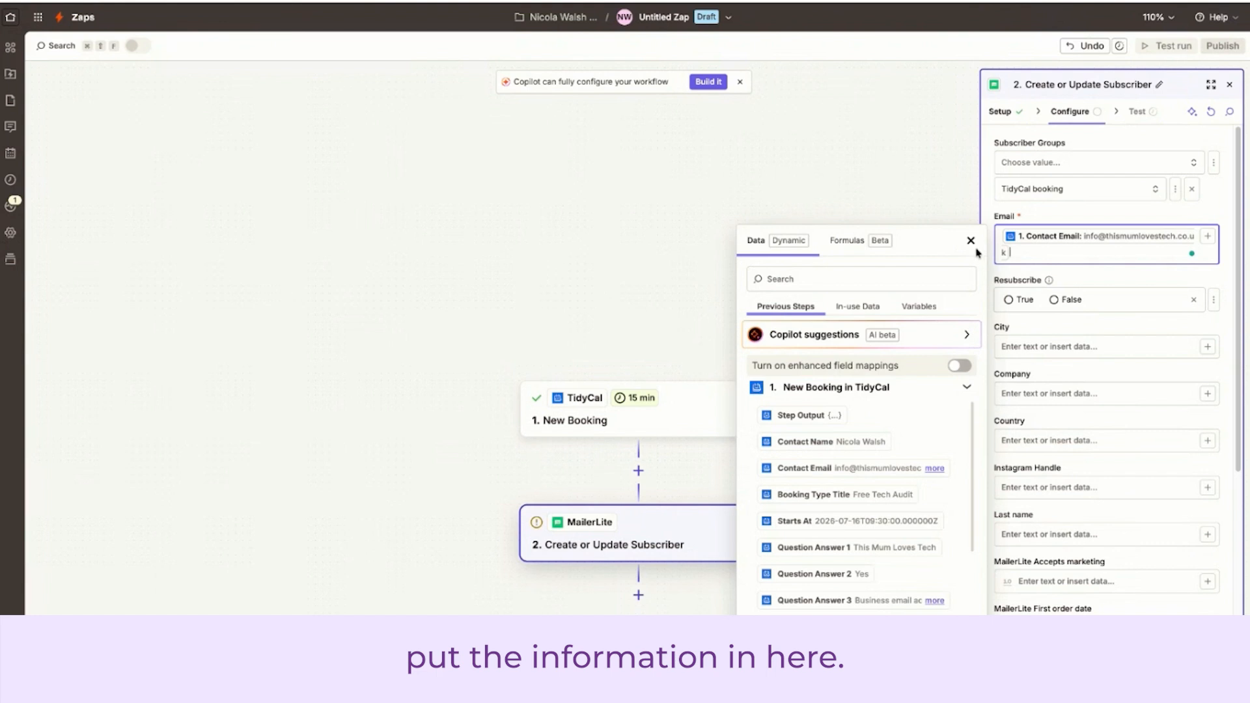
left_click(975, 246)
left_click(1022, 300)
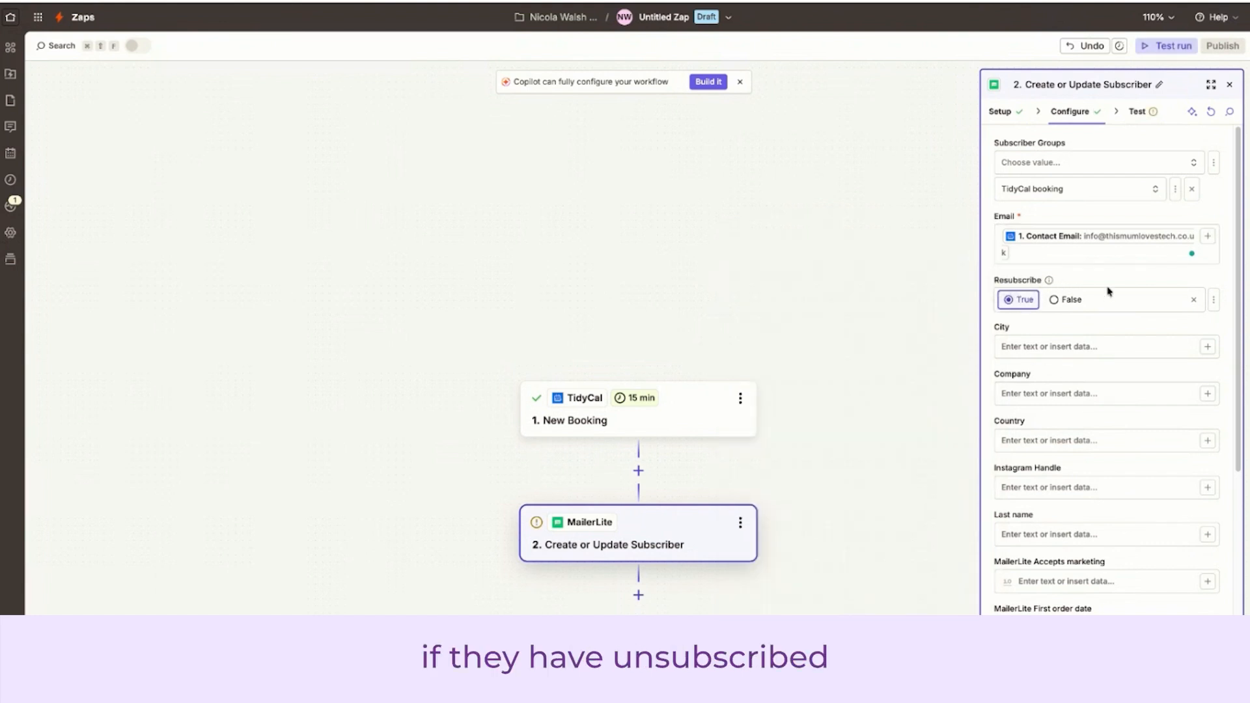
Step: Map the Name field of the MailerLite action to the TidyCal Contact Name
scroll(1101, 410, "down", 2)
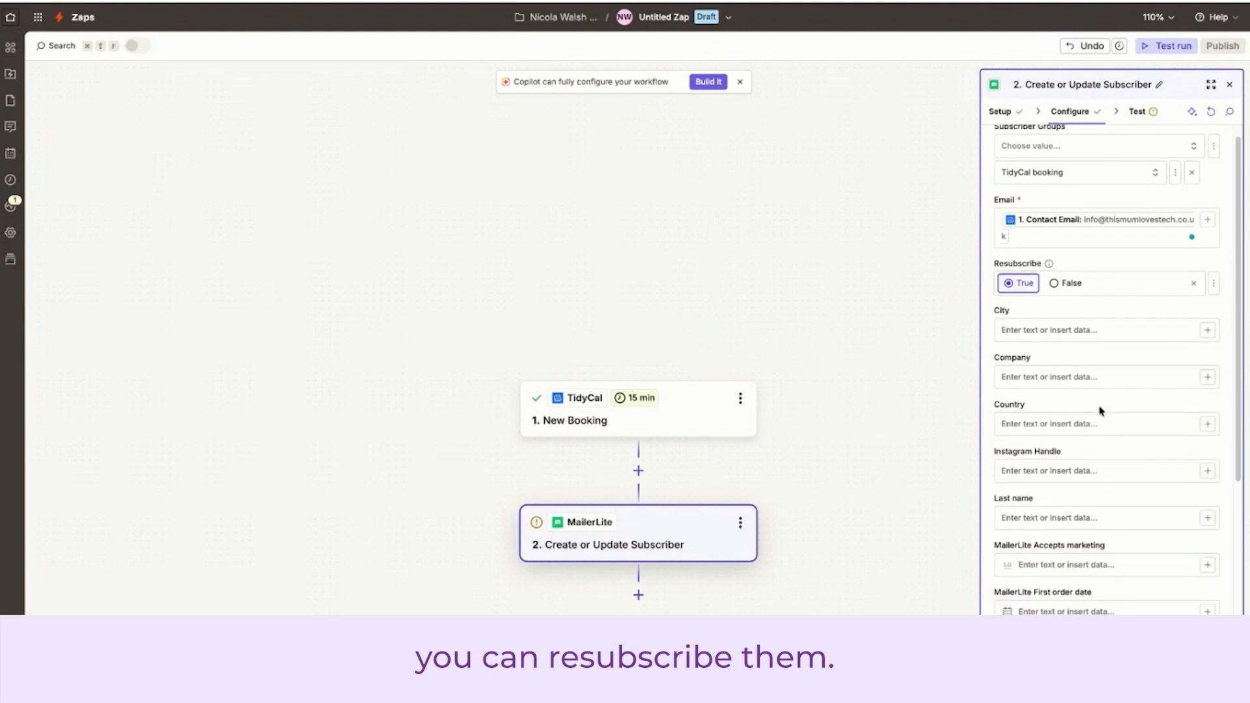
scroll(1100, 410, "down", 10)
left_click(1208, 477)
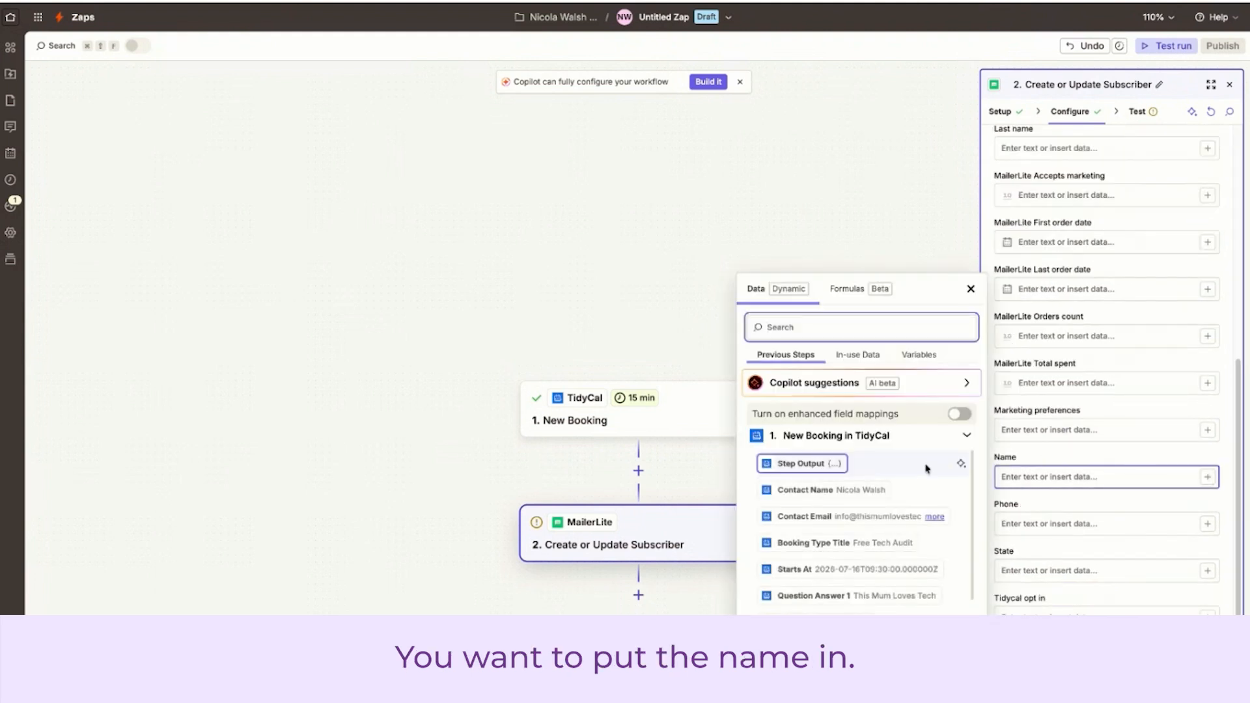
left_click(878, 495)
left_click(971, 288)
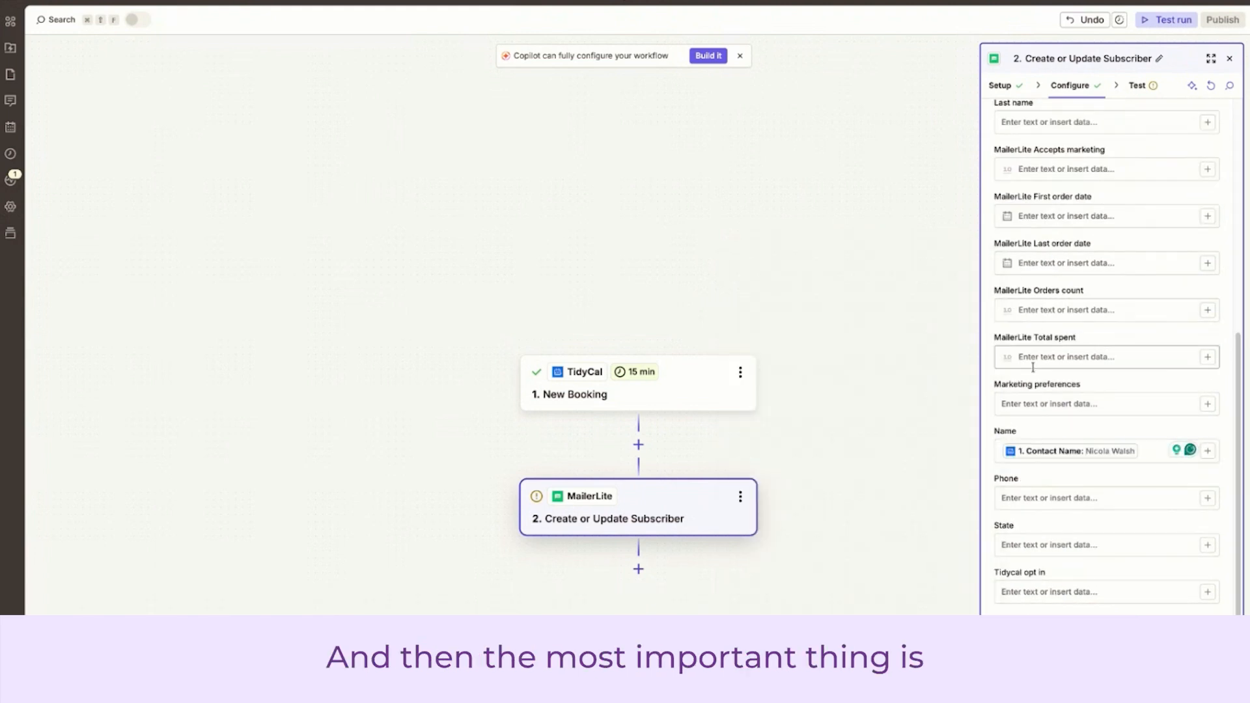
Step: Open the data selection for the Tidycal opt in custom field
left_click_drag(1000, 573, 1044, 575)
left_click(1024, 582)
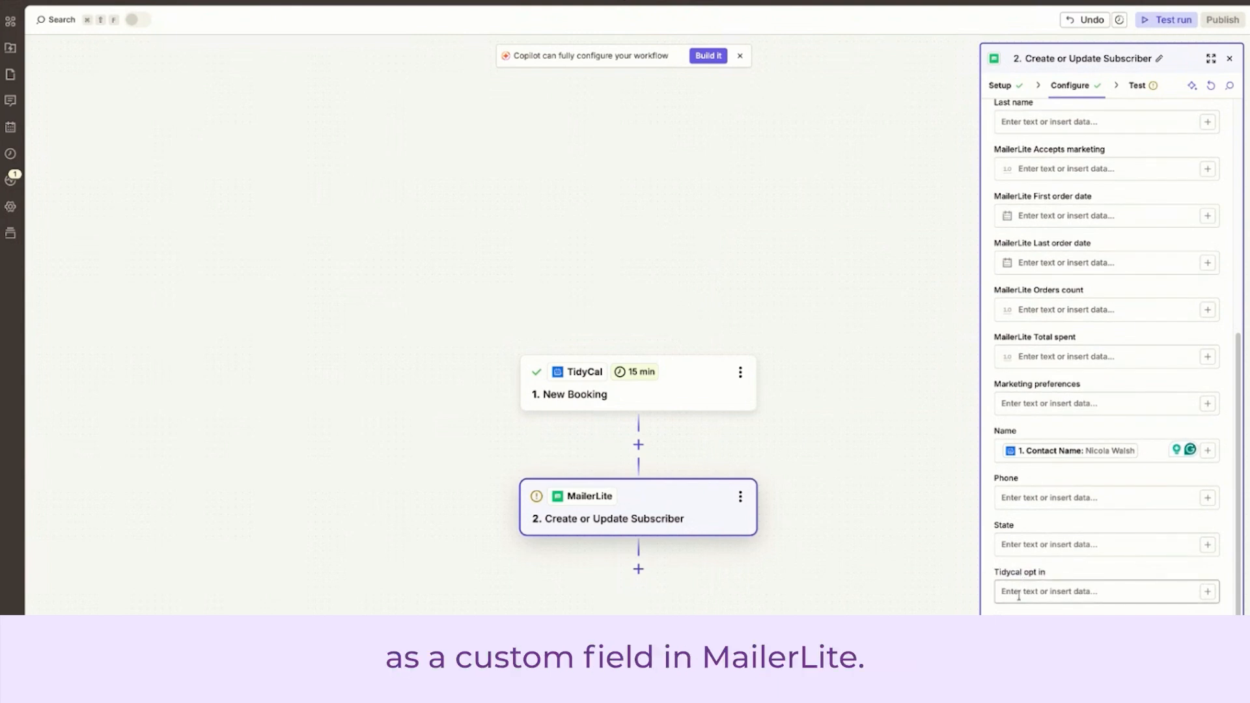
left_click(1208, 594)
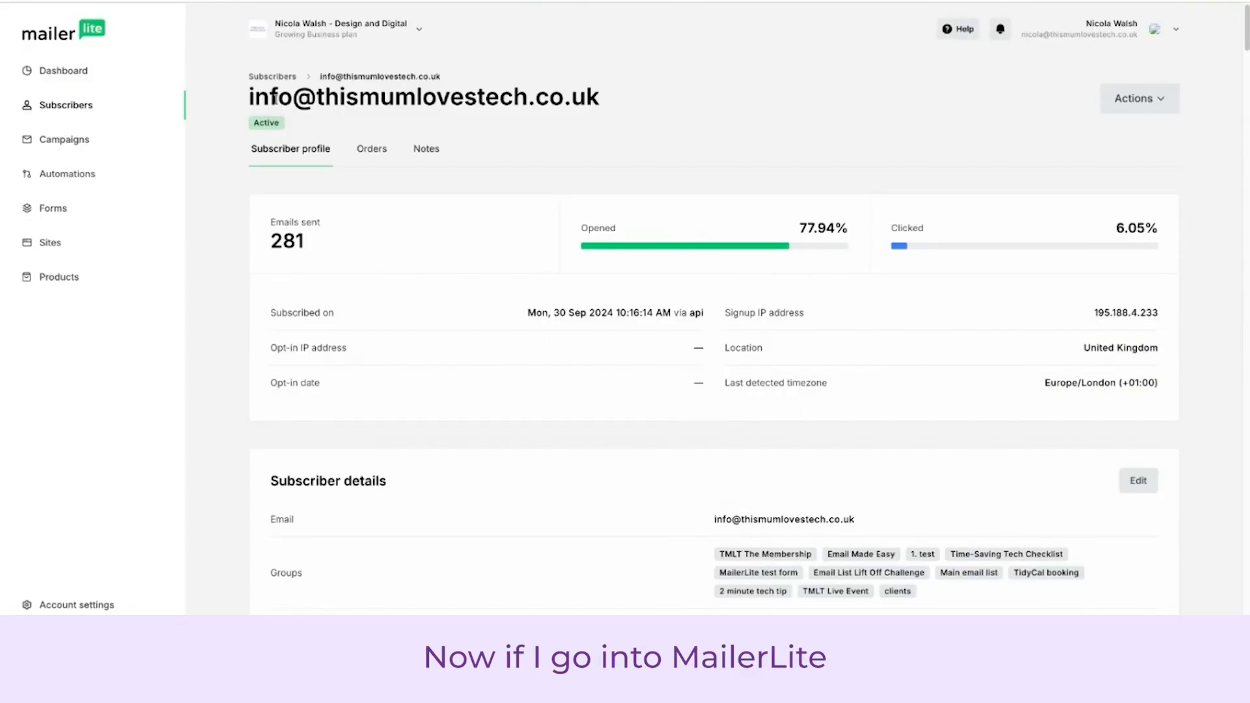
Step: Check the subscriber's TidyCal booking group and Tidycal opt in value in the MailerLite subscriber profile
left_click_drag(1015, 573, 1081, 574)
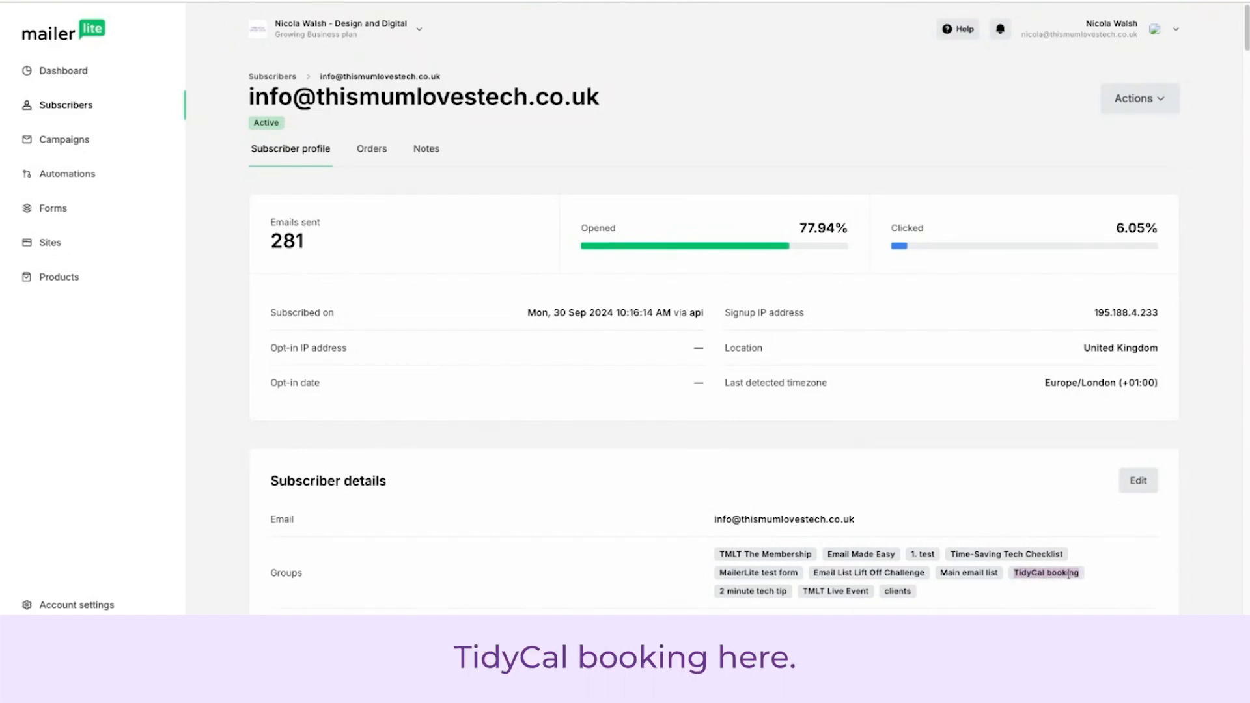
scroll(949, 586, "down", 5)
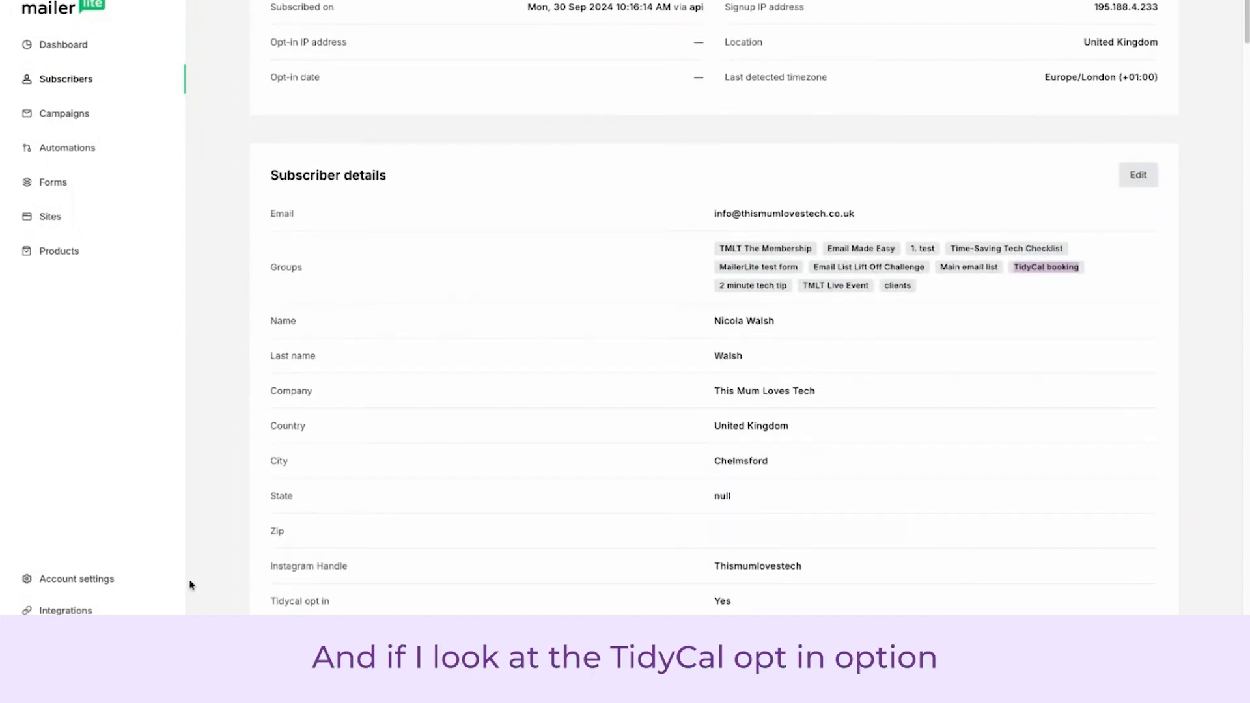
triple_click(271, 603)
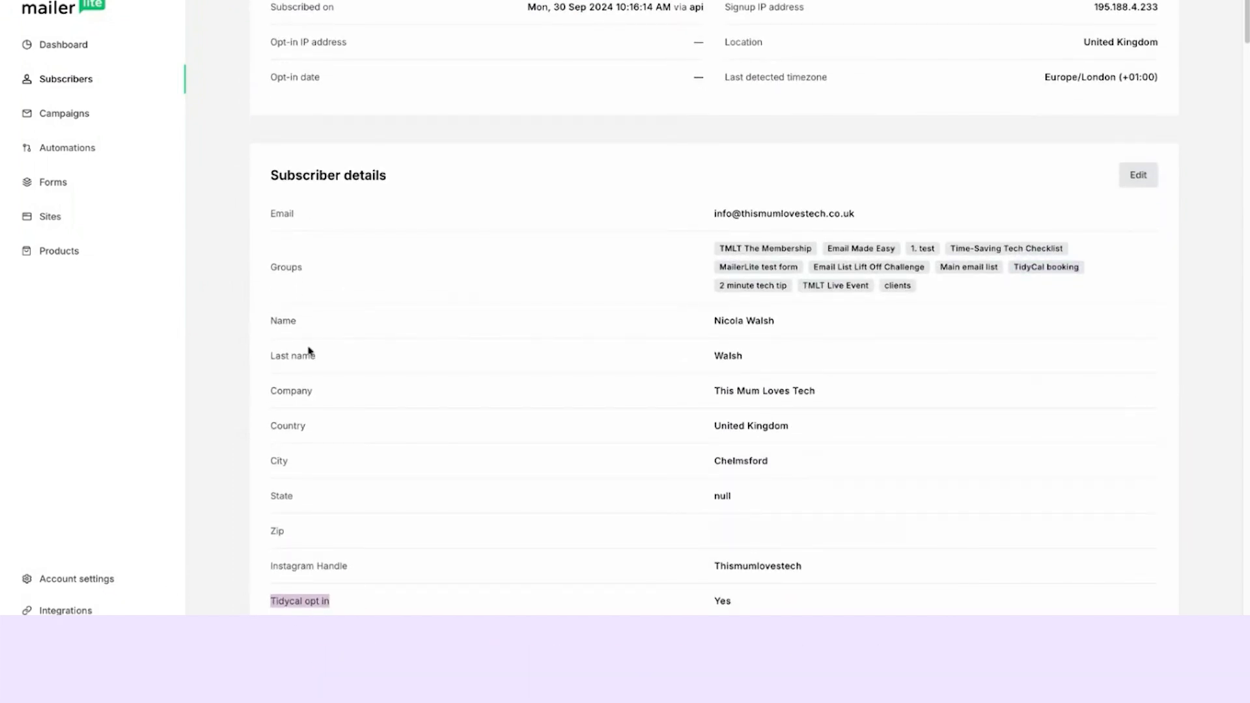
double_click(723, 603)
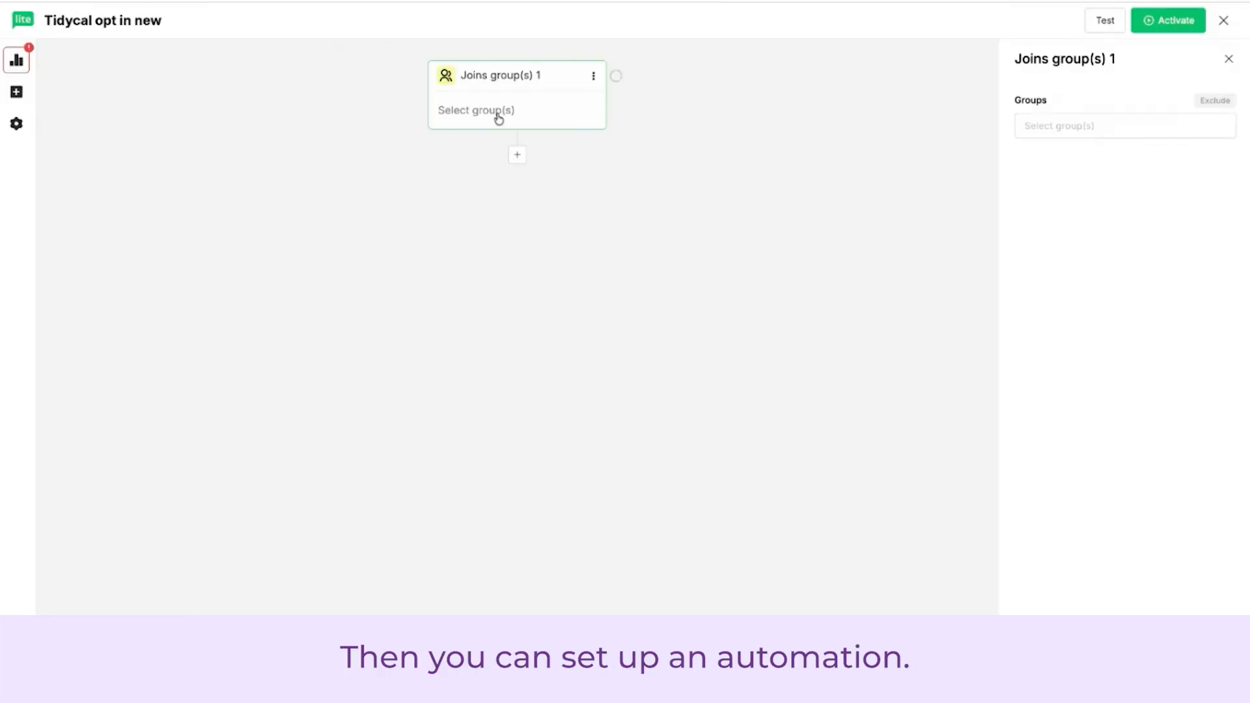
Step: Set the automation's Joins group(s) trigger to the TidyCal booking group
left_click(1035, 128)
type("tidy")
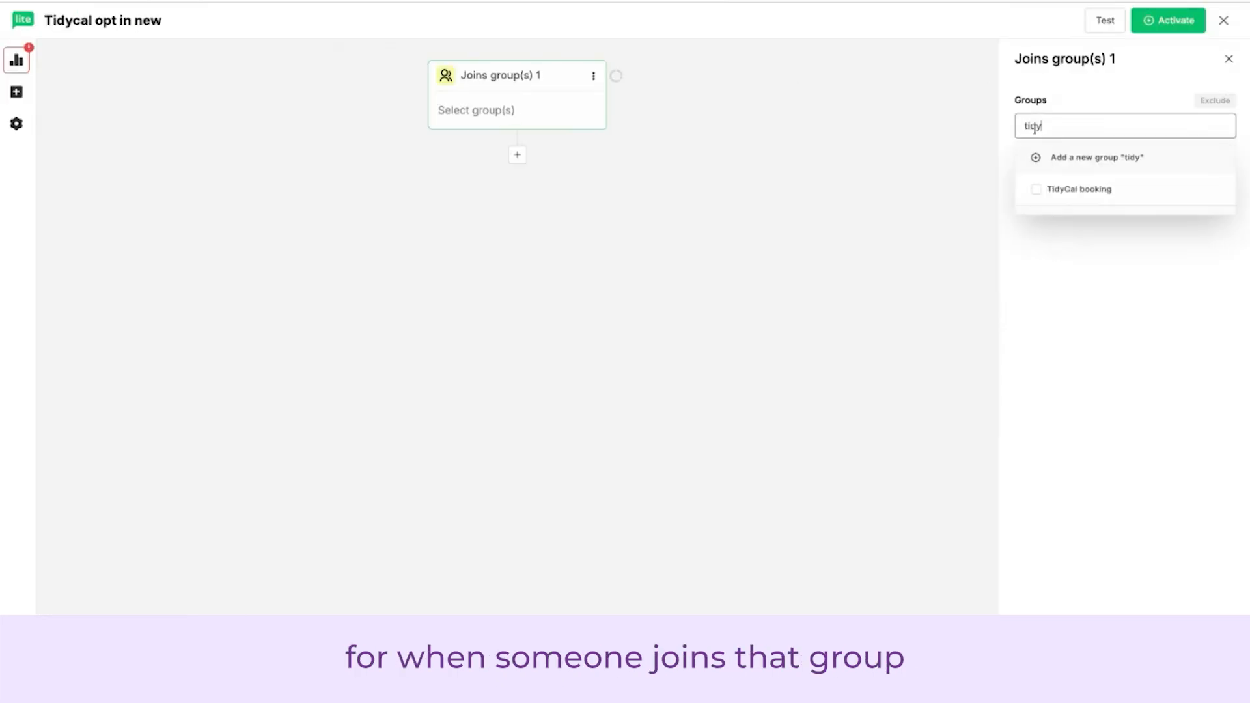
left_click(1062, 190)
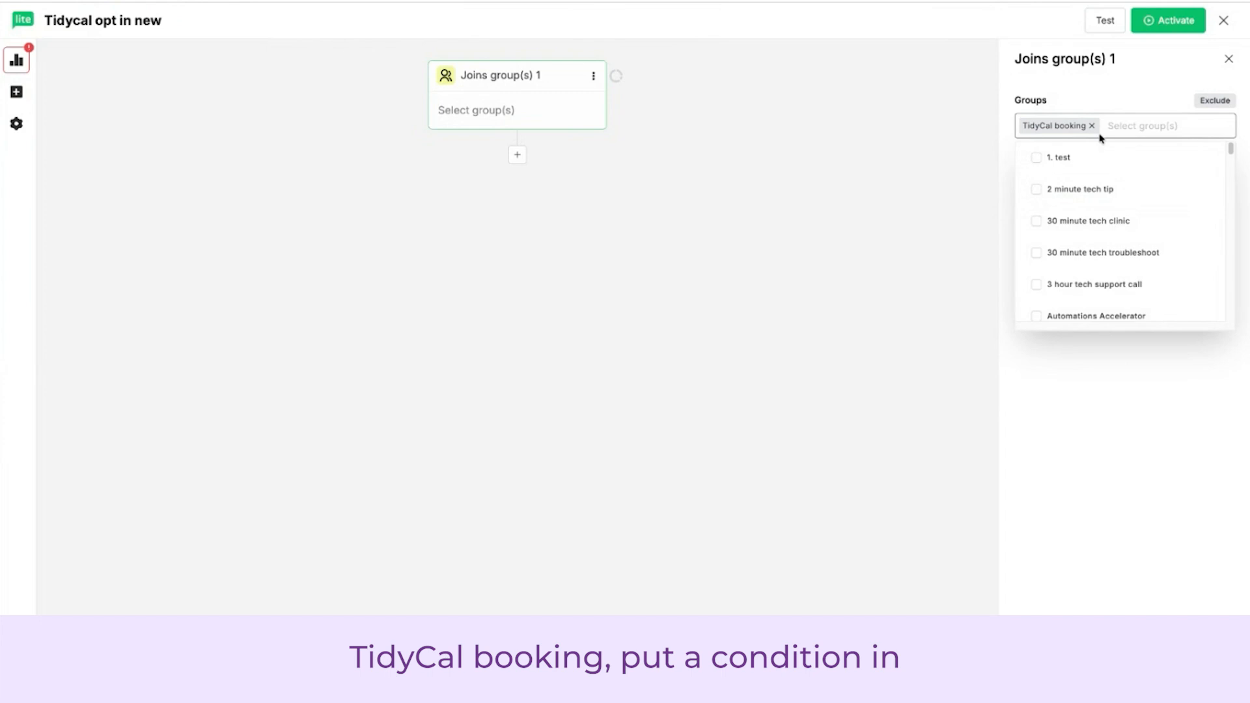
left_click(1049, 437)
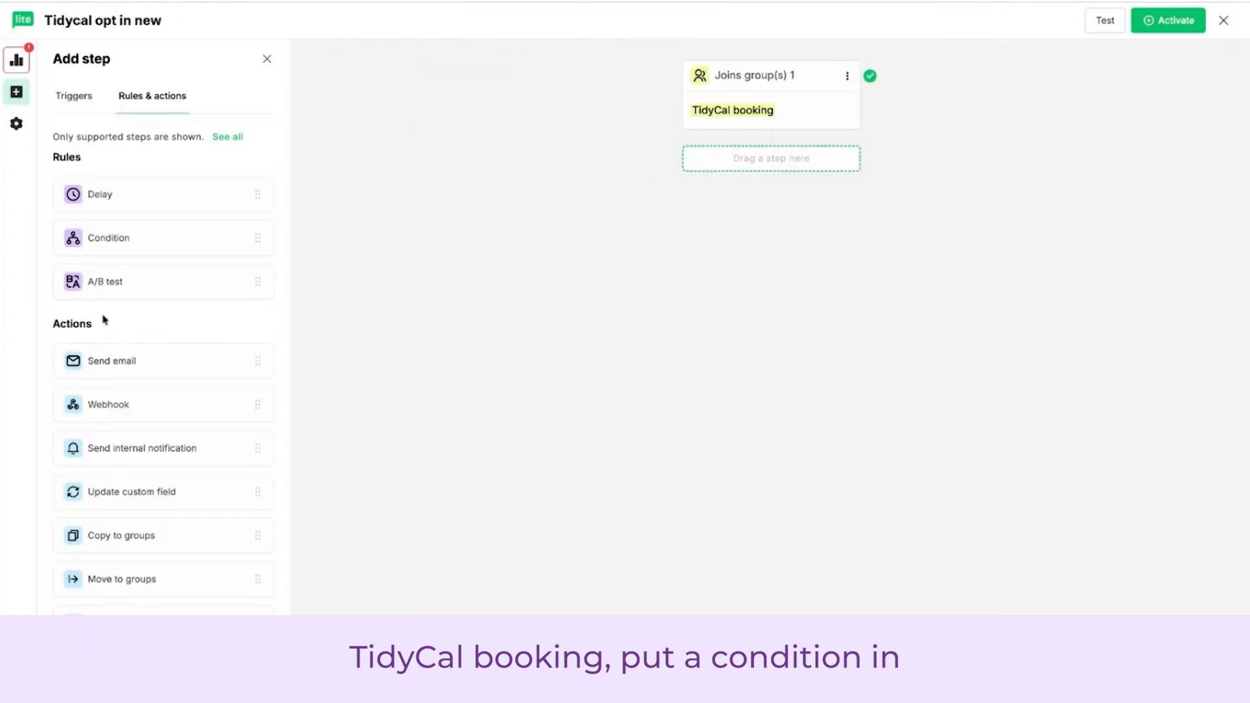
Step: Add a condition below the trigger that checks whether the custom field Tidycal opt in contains Yes
left_click(110, 242)
left_click(1127, 279)
left_click(1071, 365)
left_click(1056, 314)
scroll(1069, 456, "down", 5)
scroll(1069, 455, "down", 3)
left_click(1068, 475)
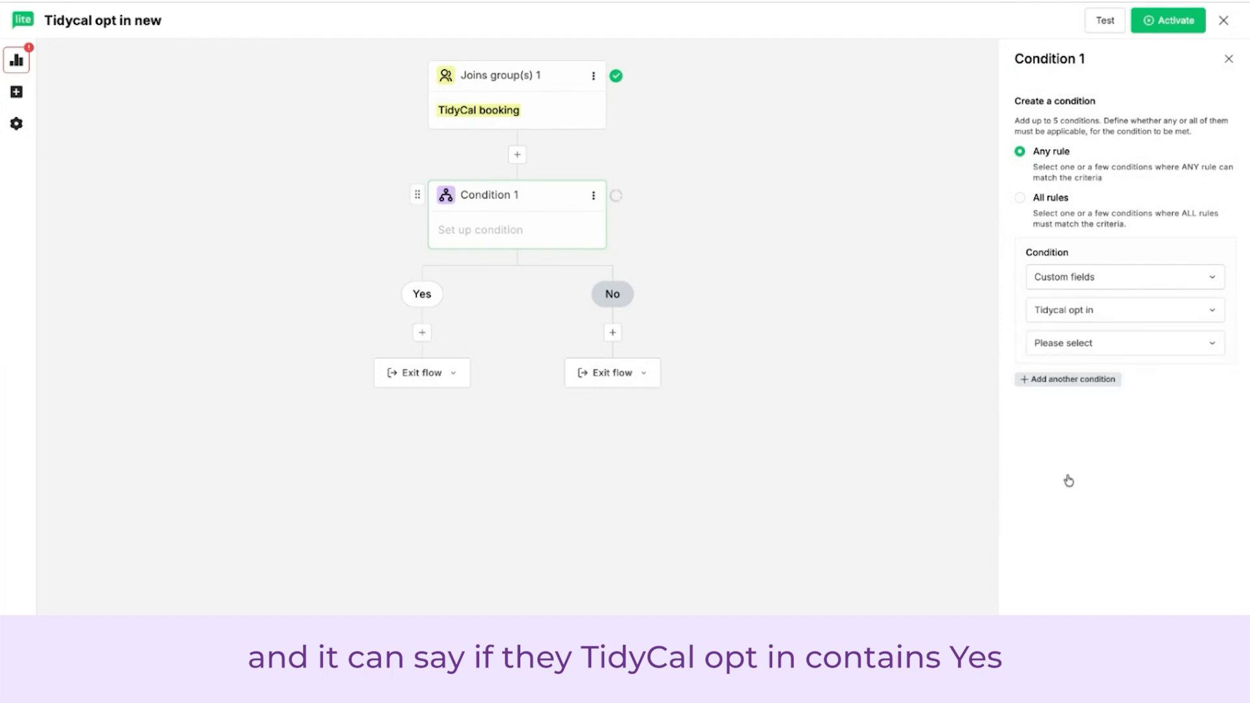
left_click(1063, 350)
left_click(1055, 377)
left_click(1050, 376)
type("Y")
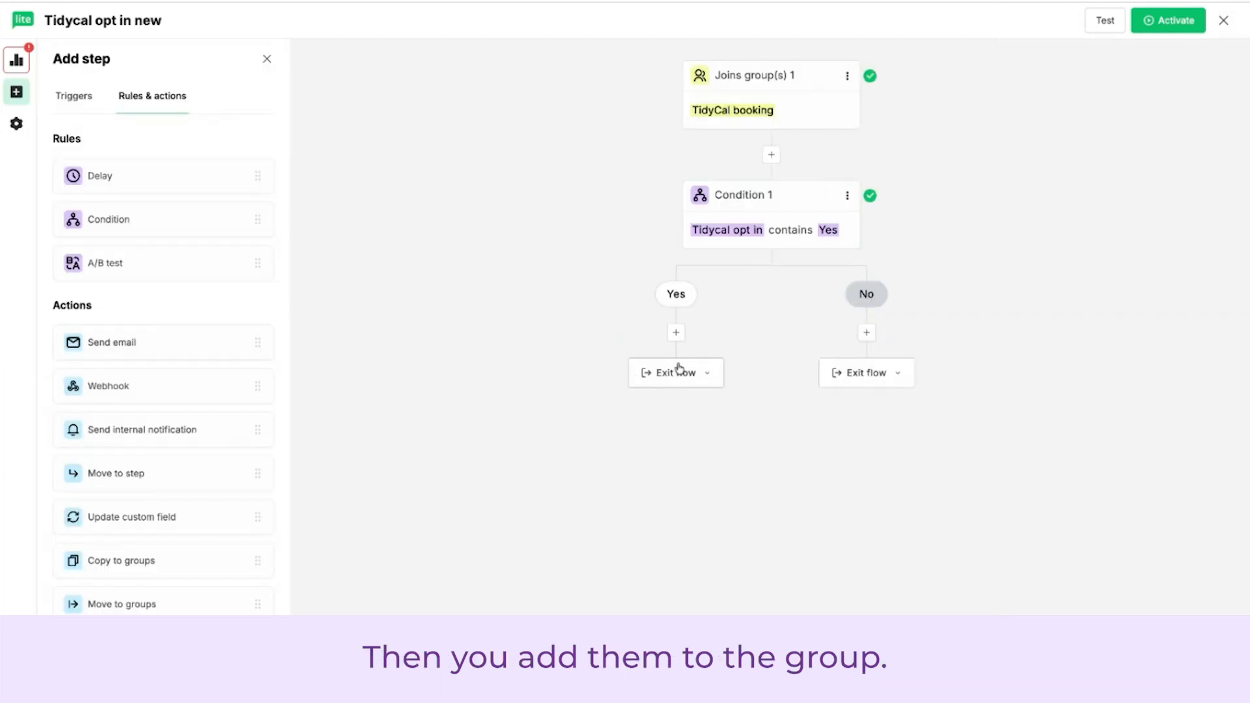
Step: Add a Copy to groups action to the condition's Yes branch with Main email list as the group
left_click(680, 332)
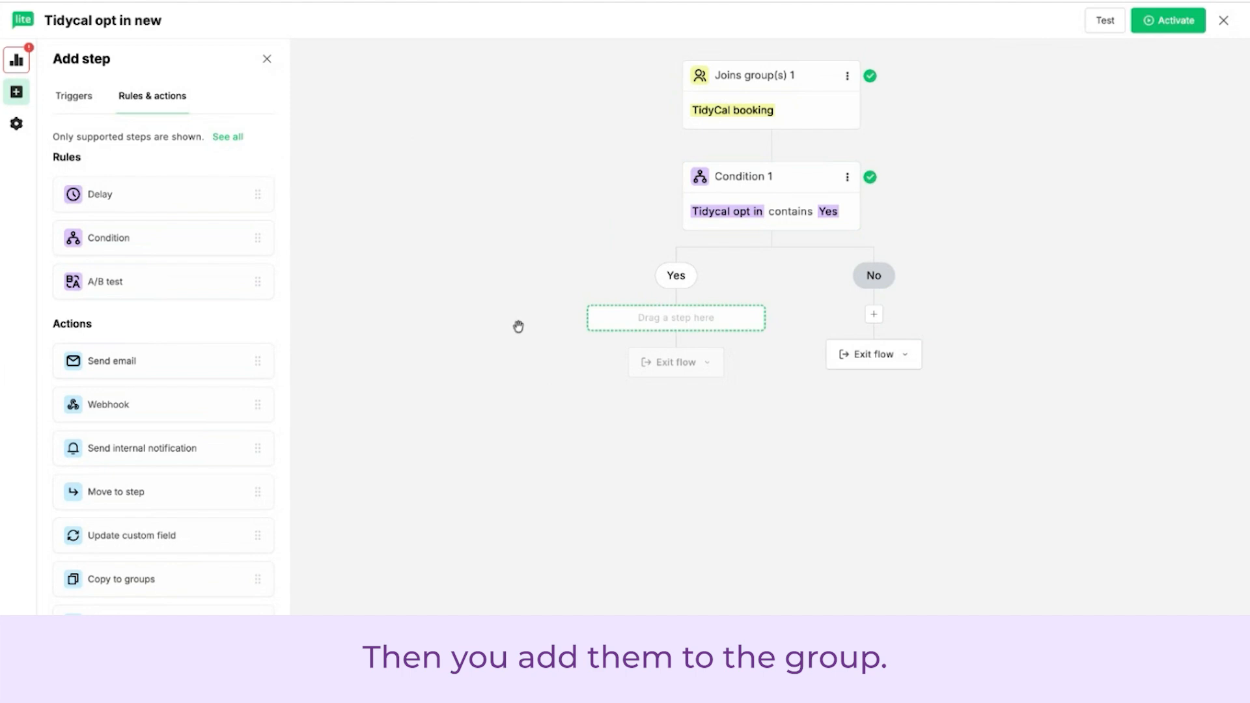
left_click(120, 579)
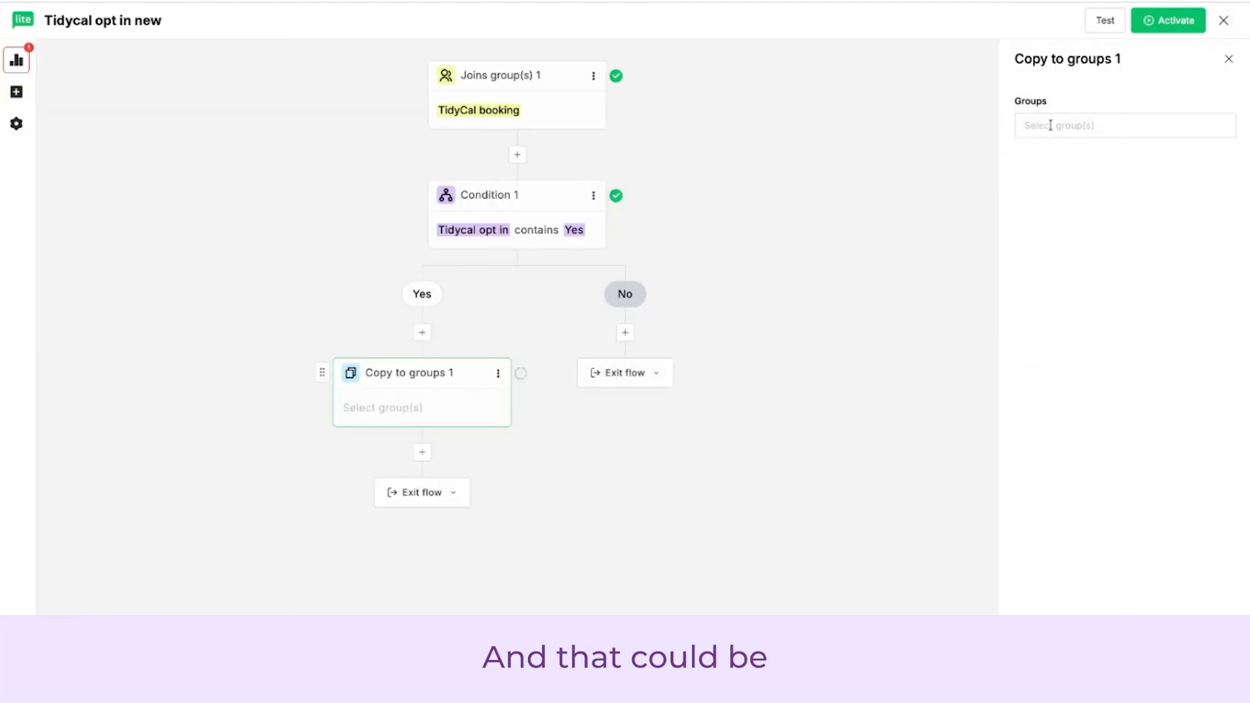
left_click(1051, 126)
type("main")
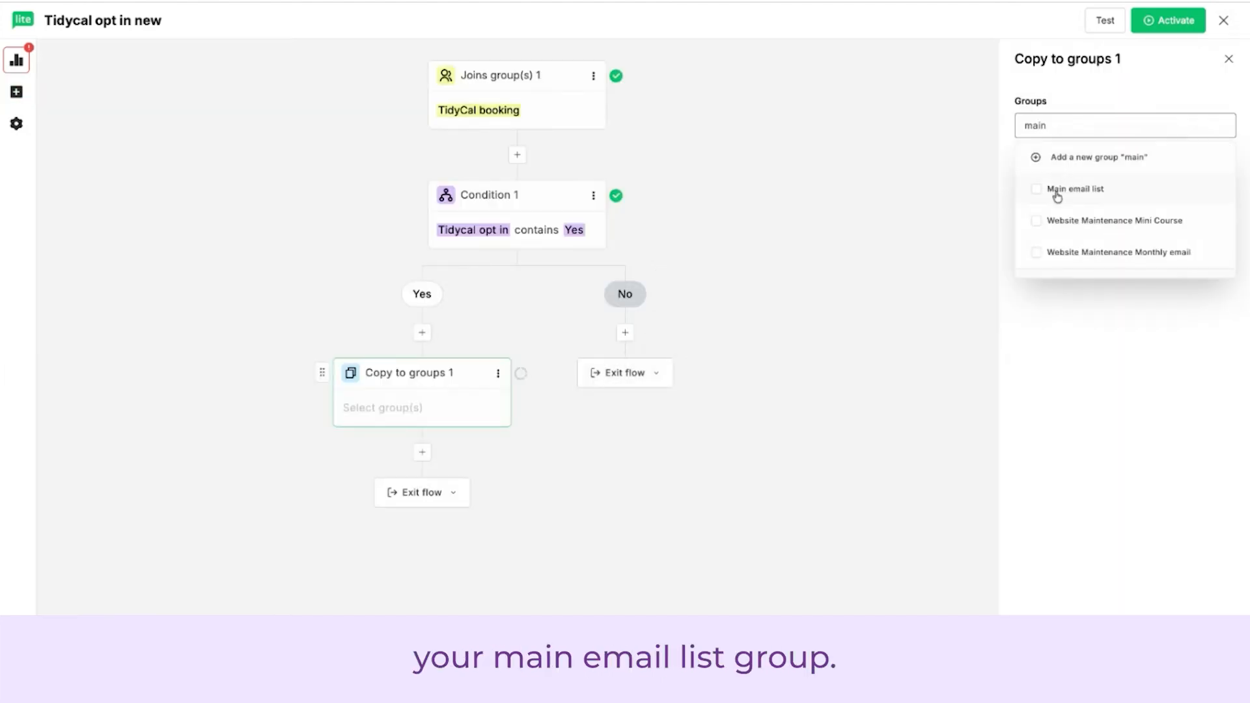
left_click(1057, 191)
left_click(928, 485)
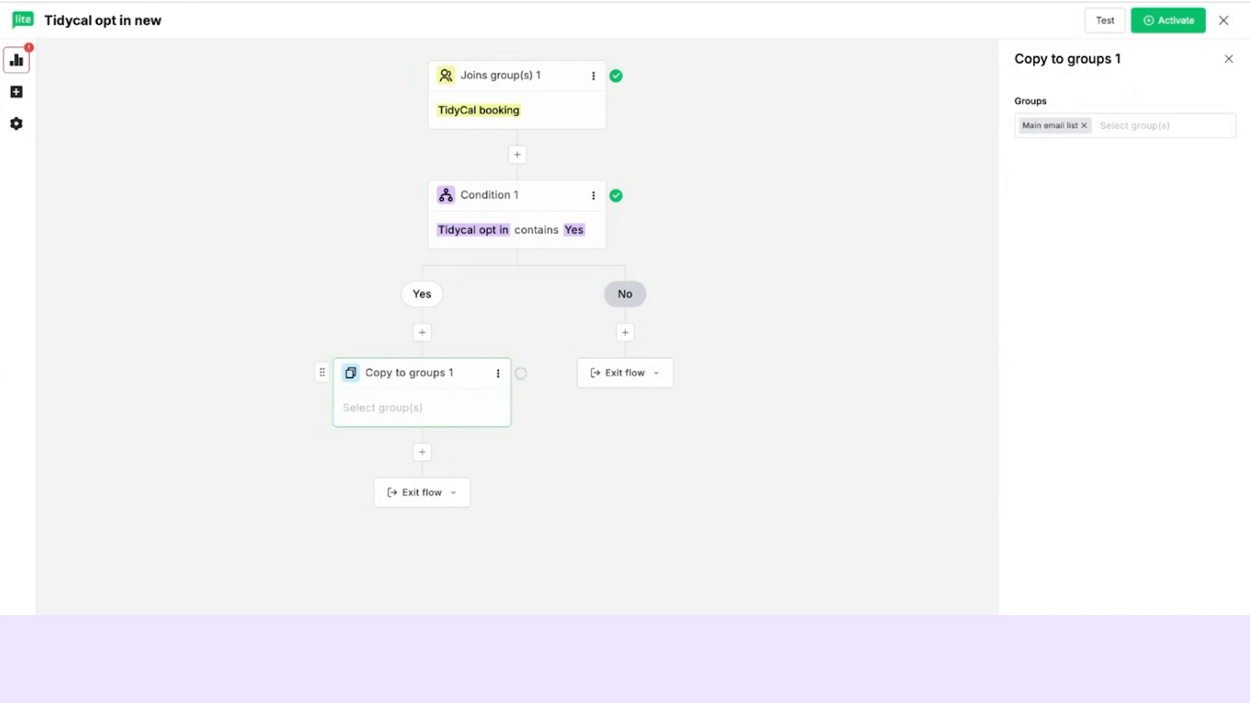
Step: Add an Unsubscribe action to the condition's No branch
left_click(880, 332)
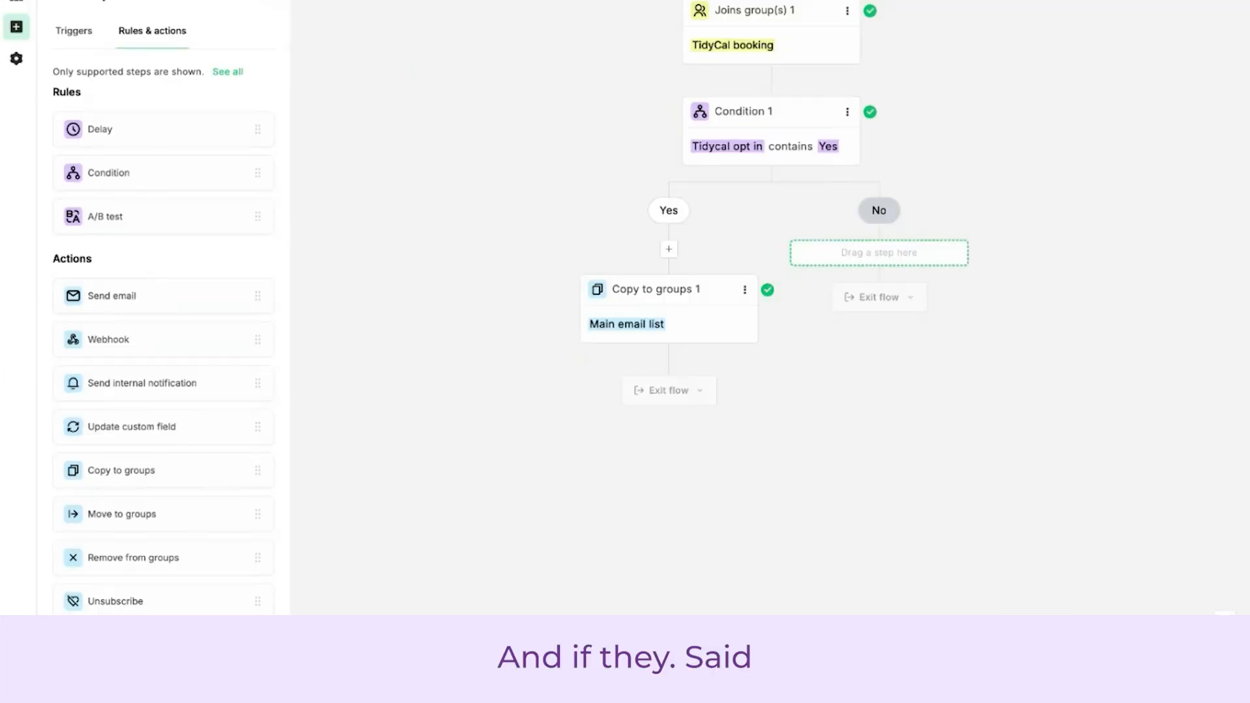
left_click(130, 601)
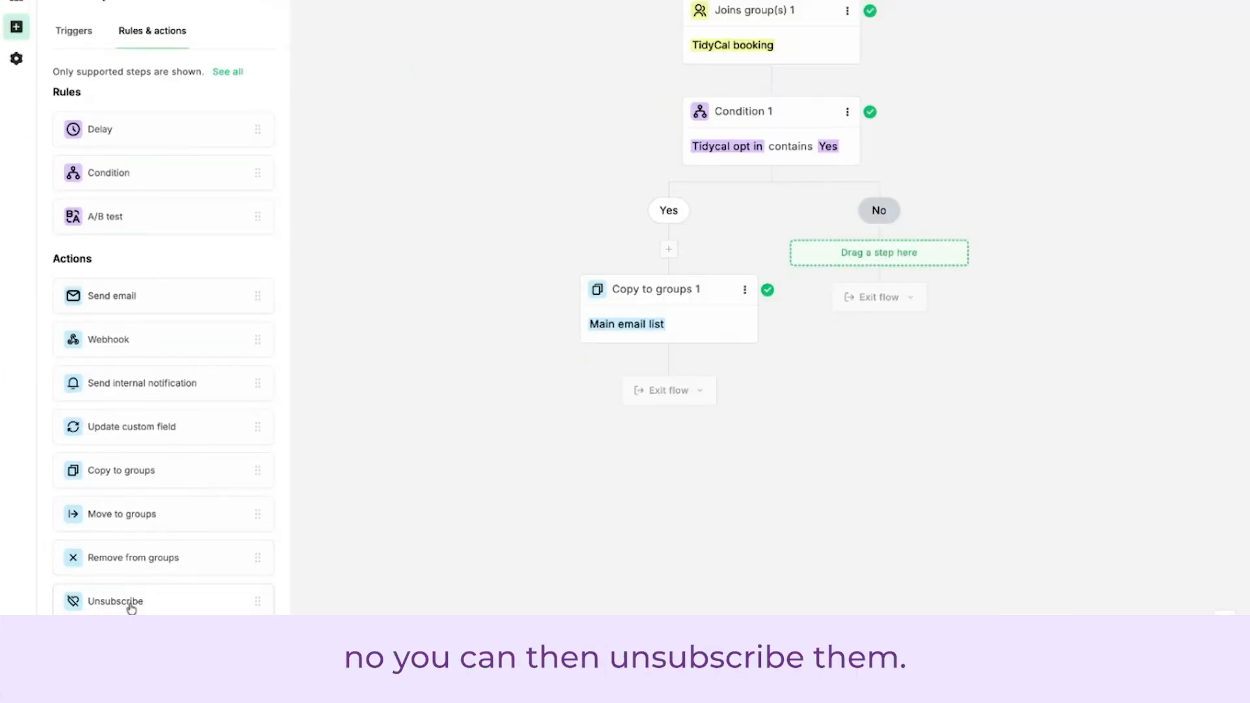